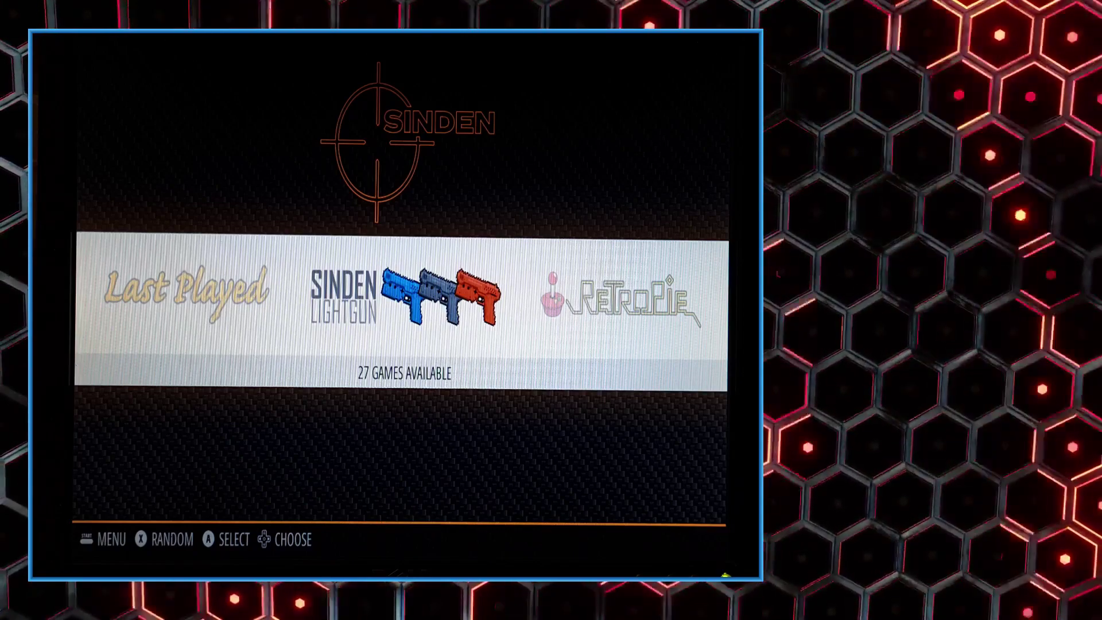
key("F4")
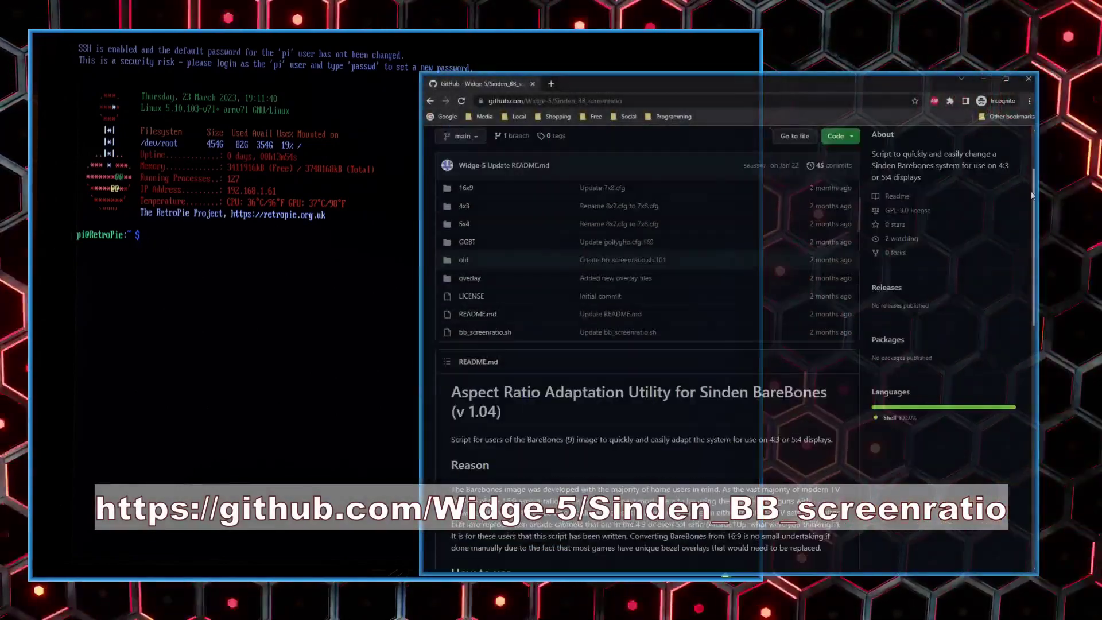
left_click_drag(1029, 193, 1023, 302)
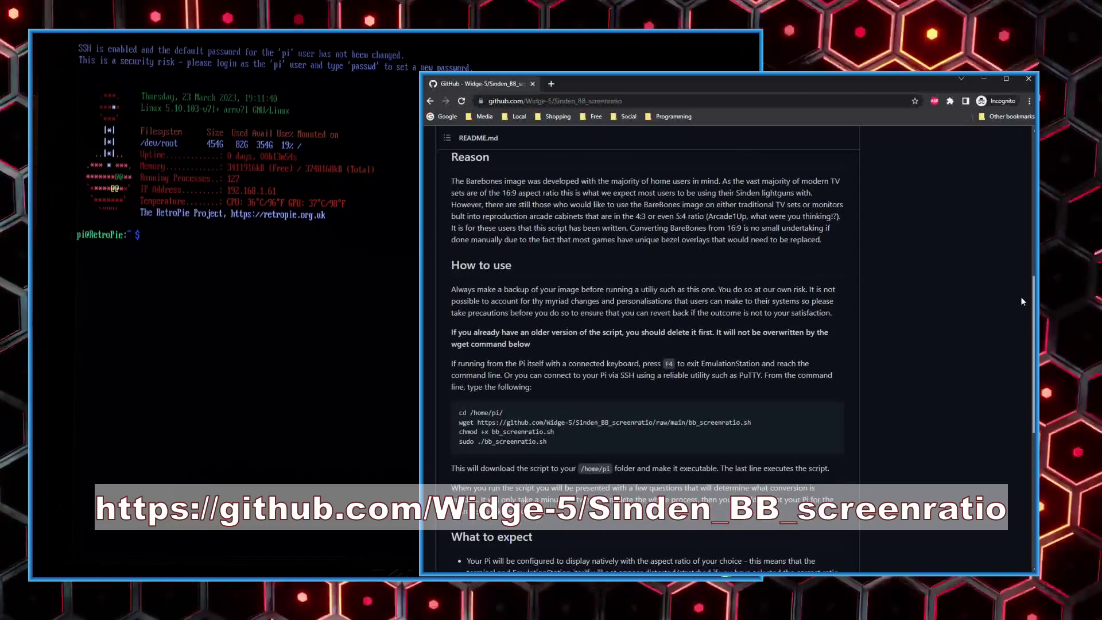
left_click_drag(1022, 301, 1004, 429)
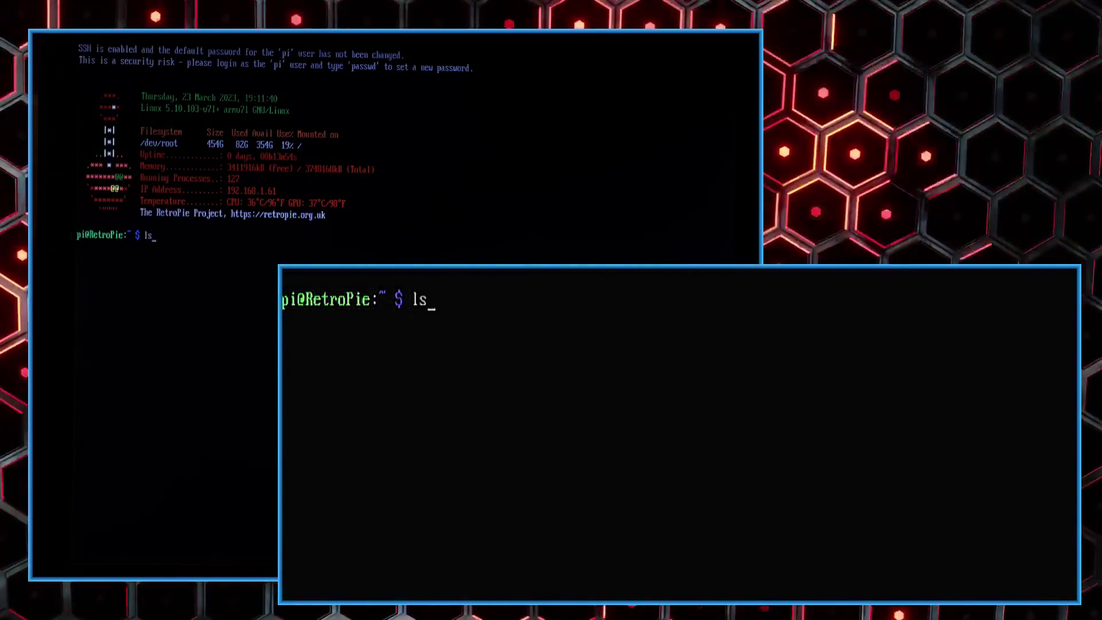
List the home folder and remove the old bb_screenratio.sh script with rm.
key("Return")
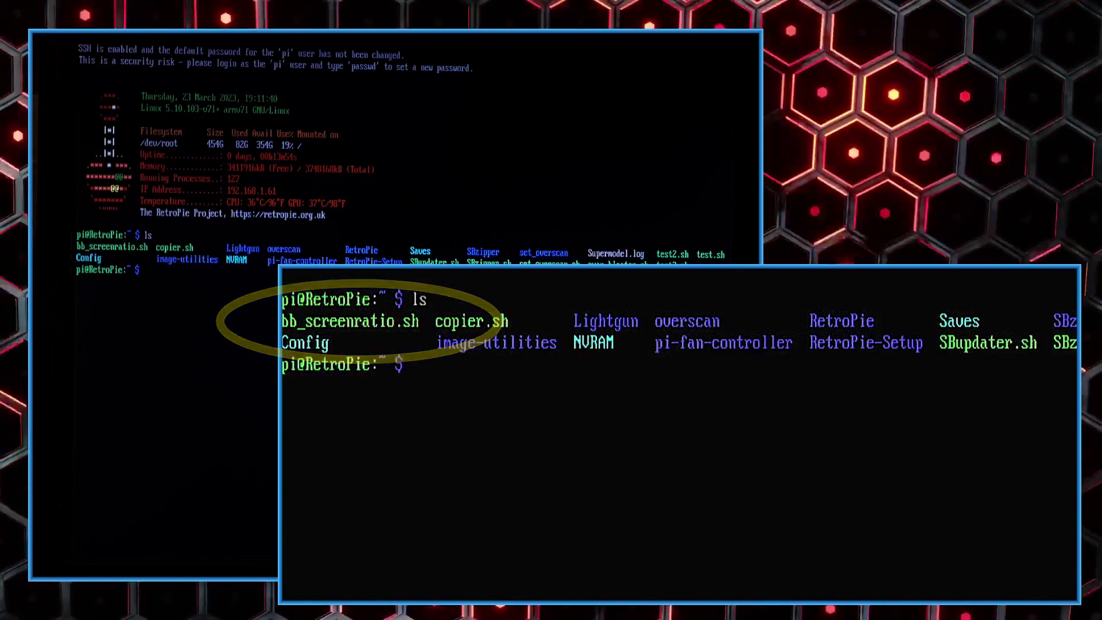
type("rm")
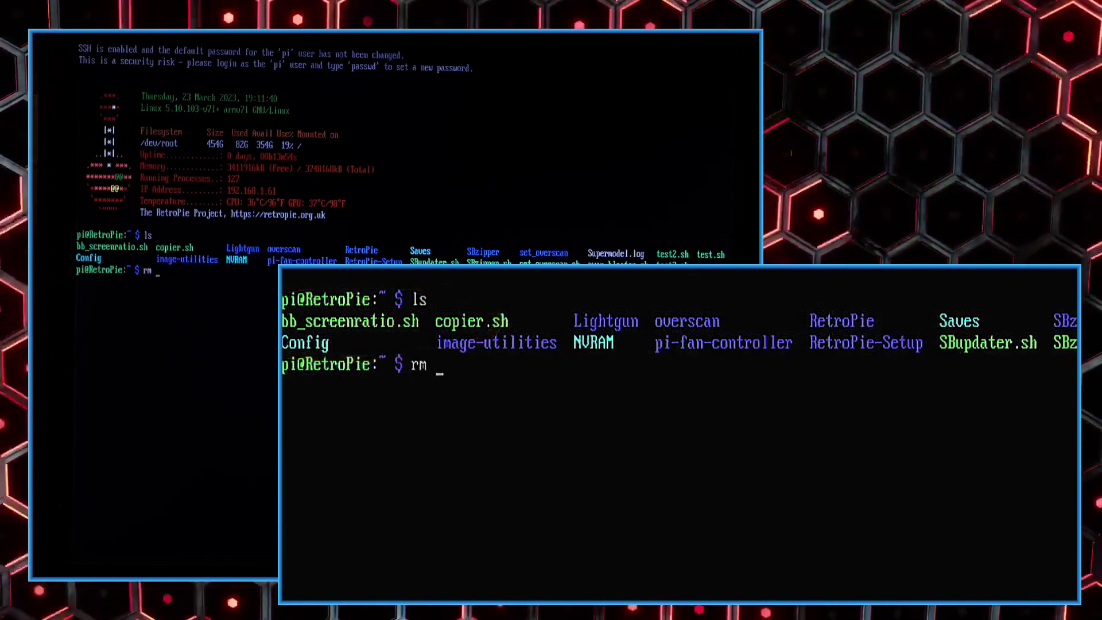
type(" bb_screenra")
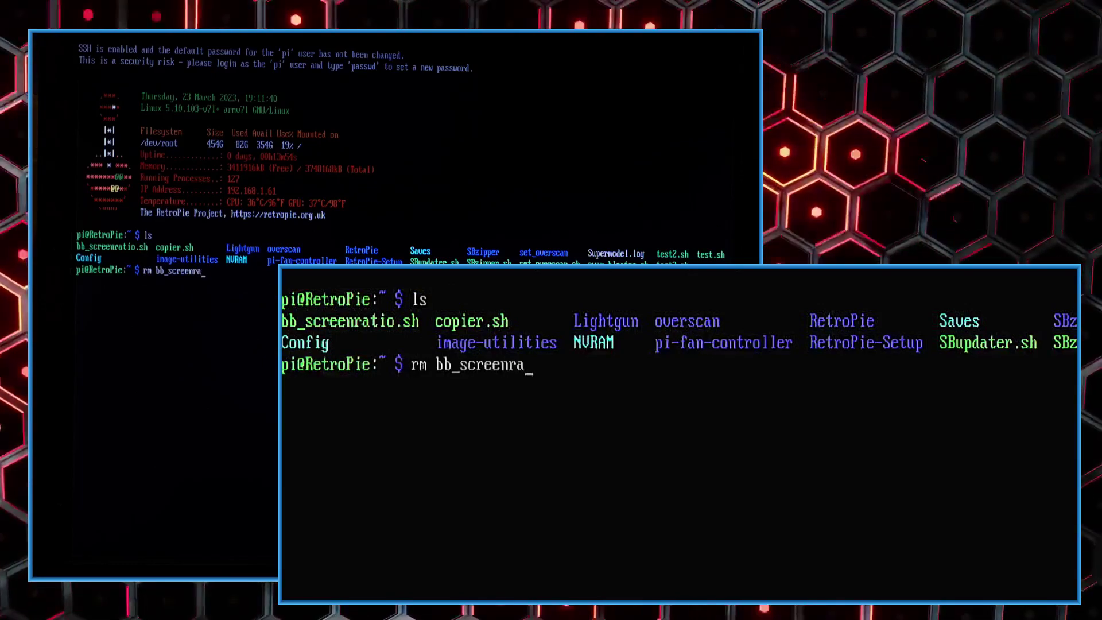
type("tio.sh")
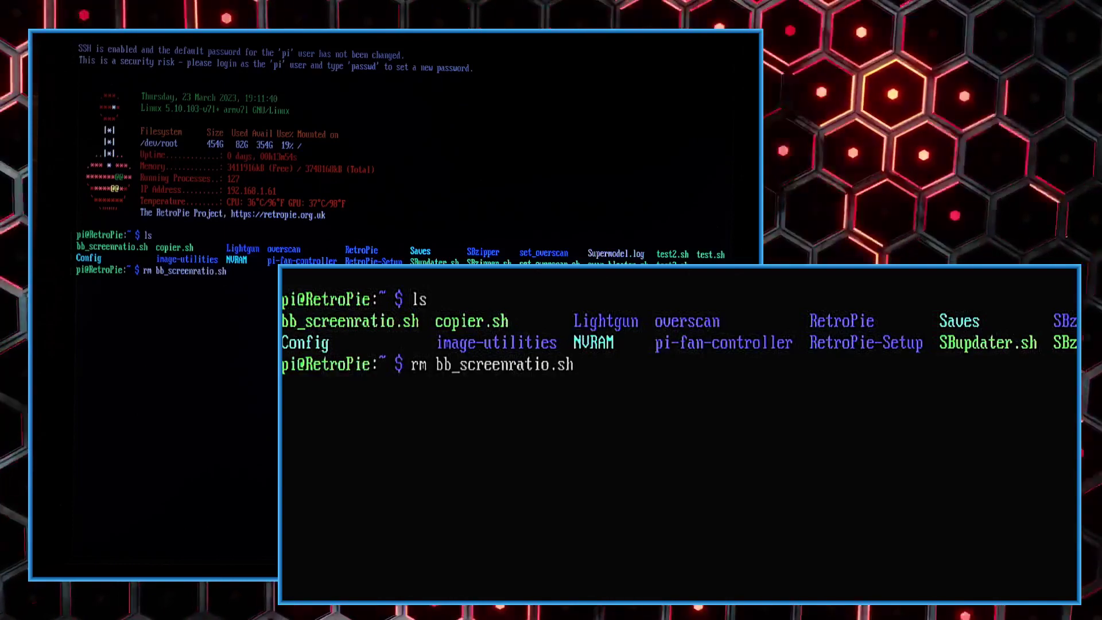
key("Return")
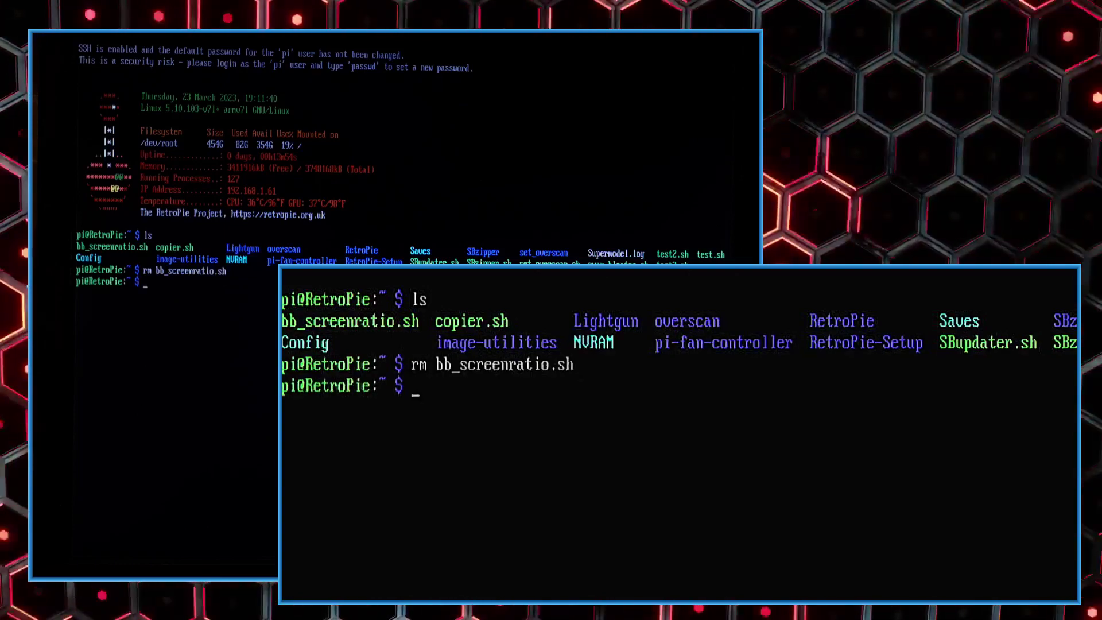
type("ls")
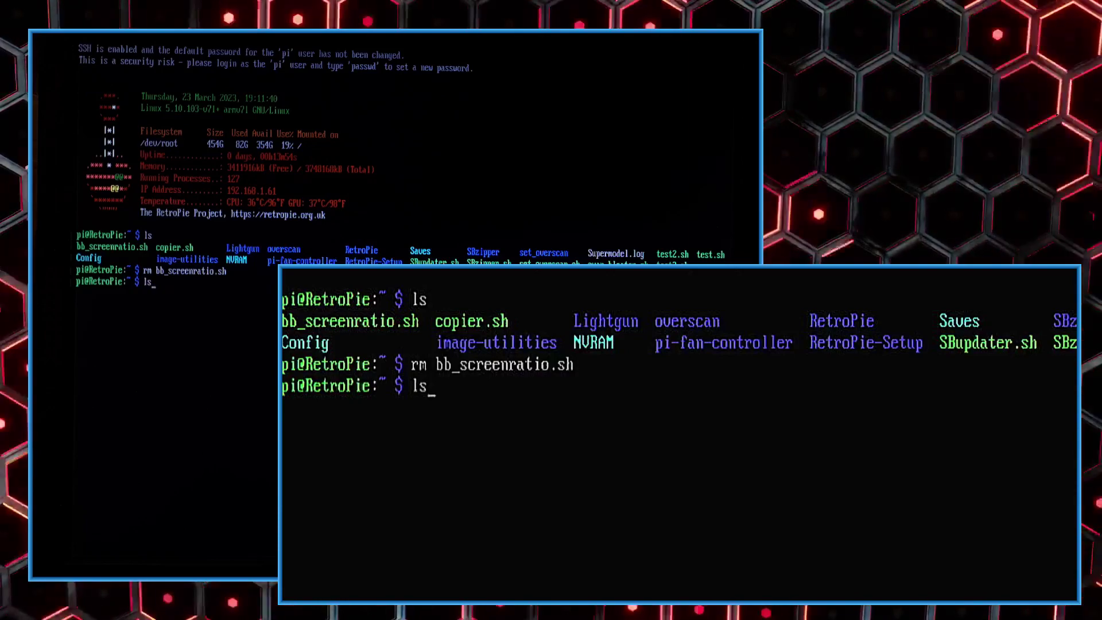
Re-list the home folder to verify bb_screenratio.sh is no longer there.
key("Return")
type("wget")
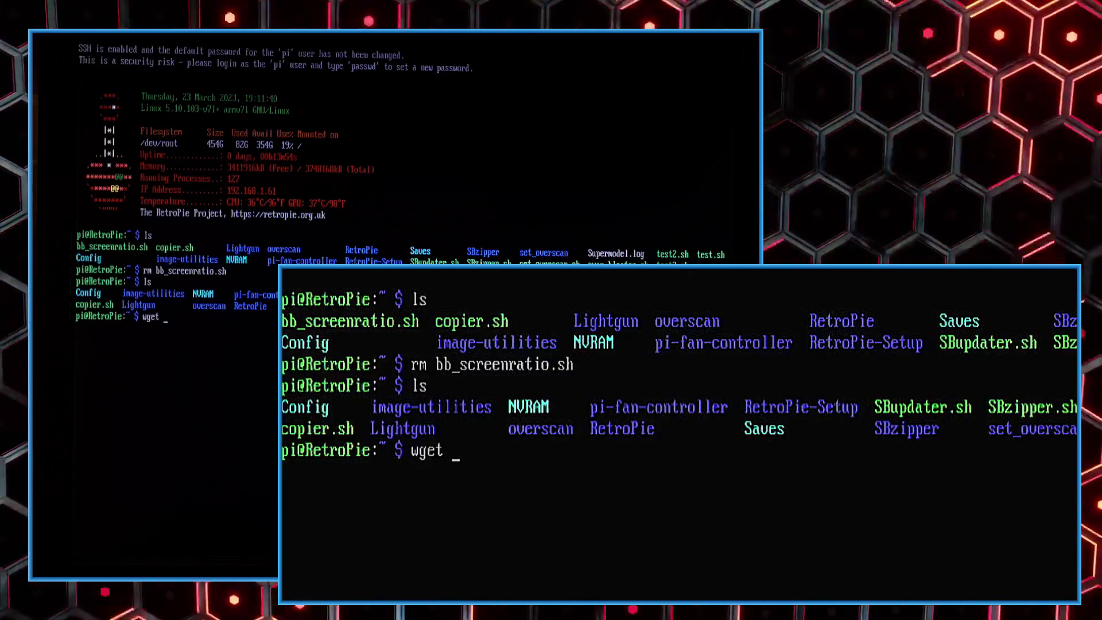
type("https://github.com/Widge-5/Sinden_BB_screenratio/raw/main/bb_screenratio.sh")
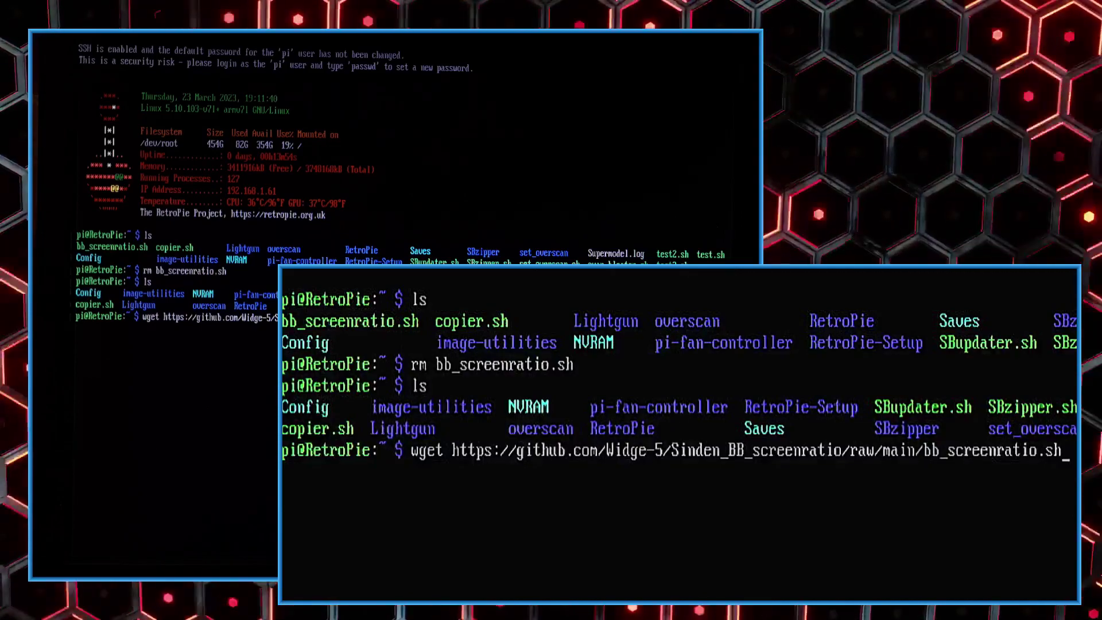
Fetch the new bb_screenratio.sh from GitHub with wget and check the listing shows it.
key("Return")
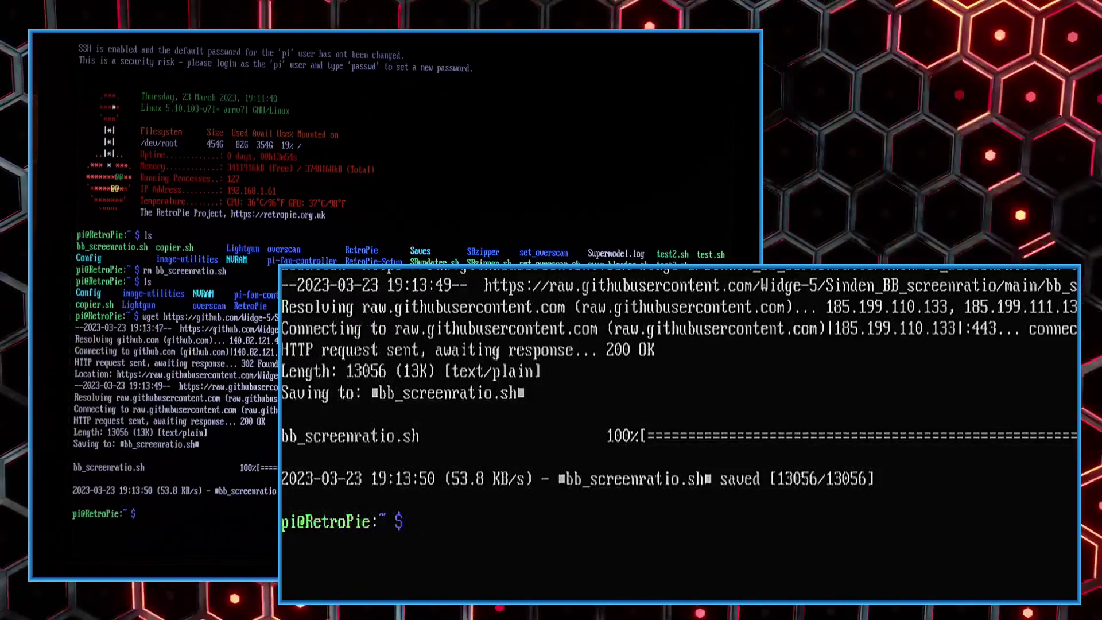
type("ls")
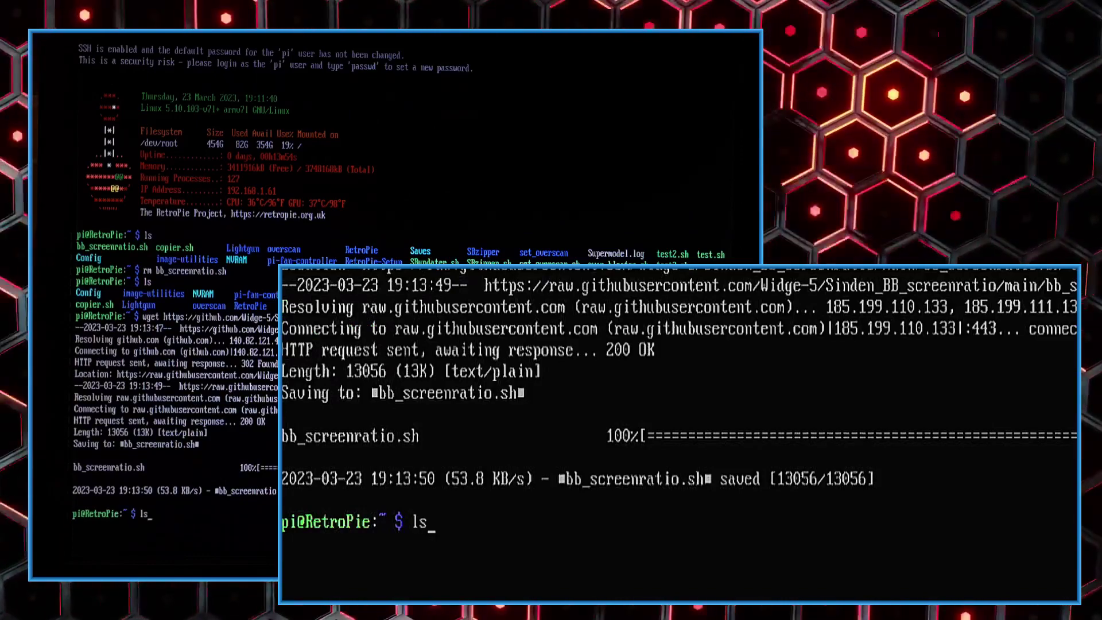
key("Return")
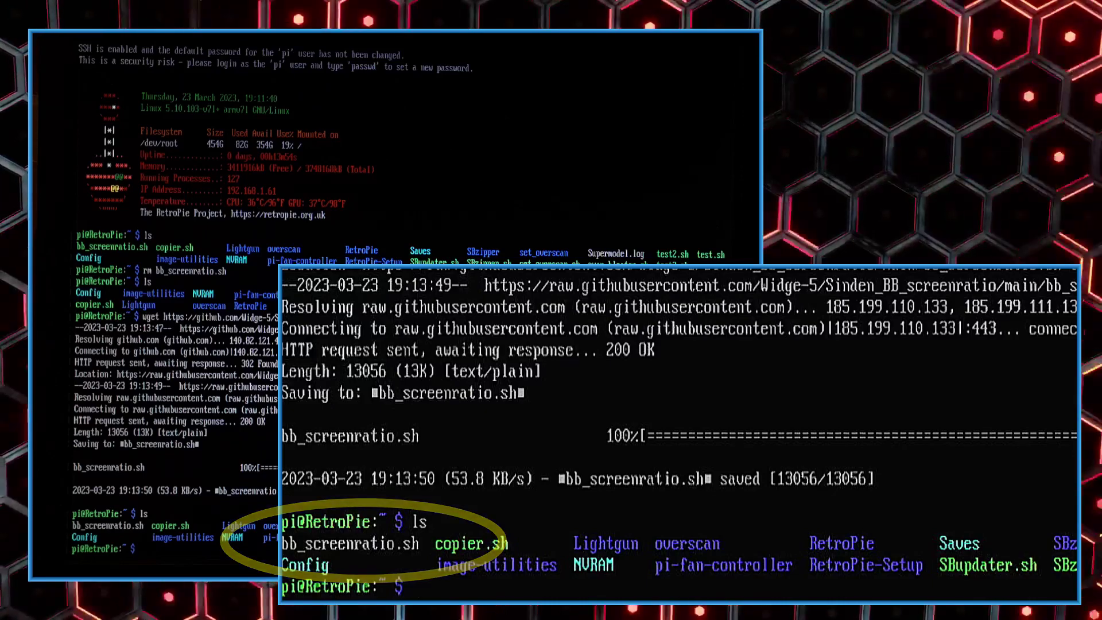
type("ch")
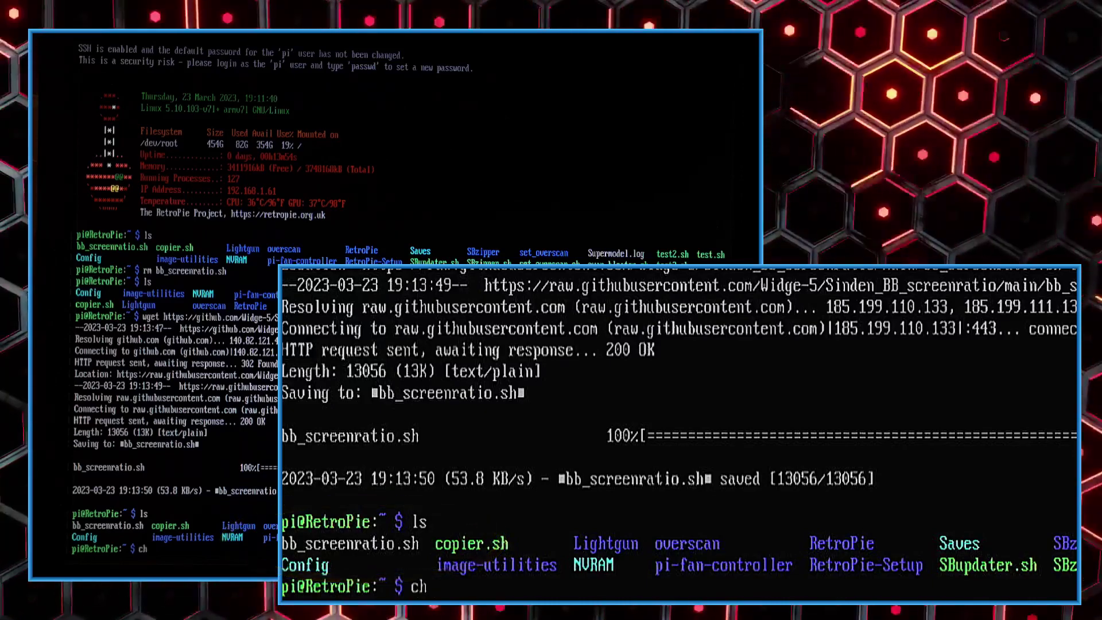
type("mod +")
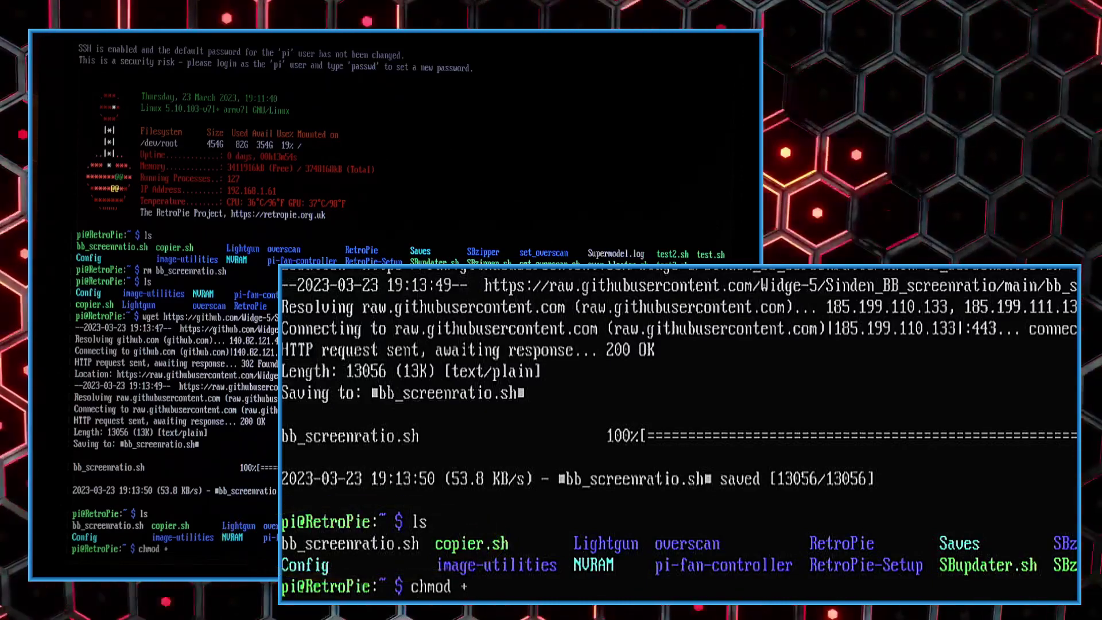
type("x ")
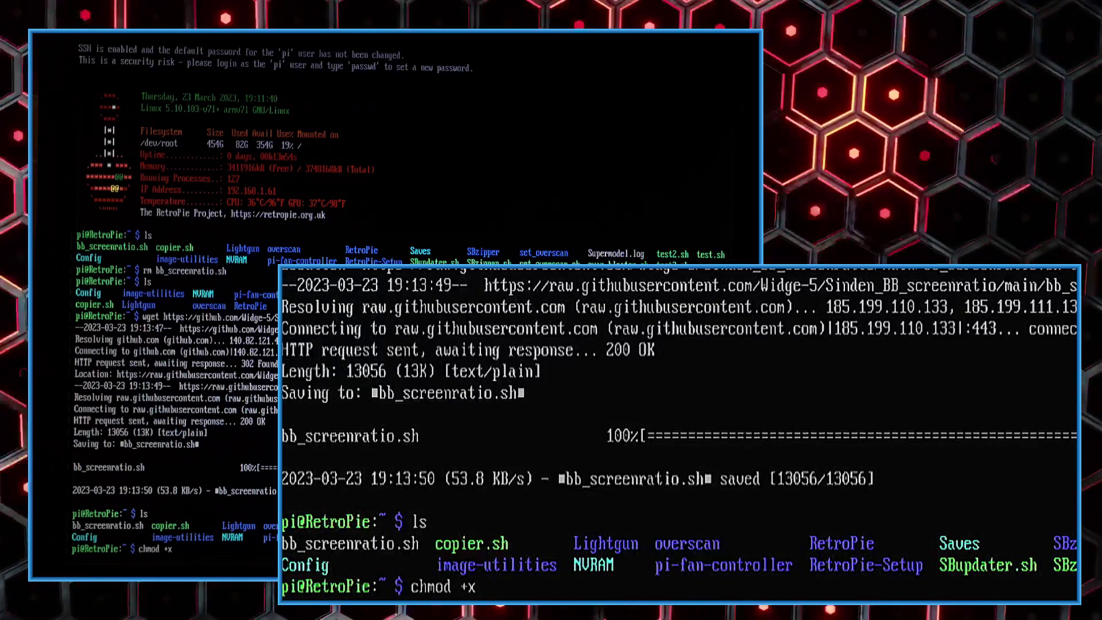
type("bb_s")
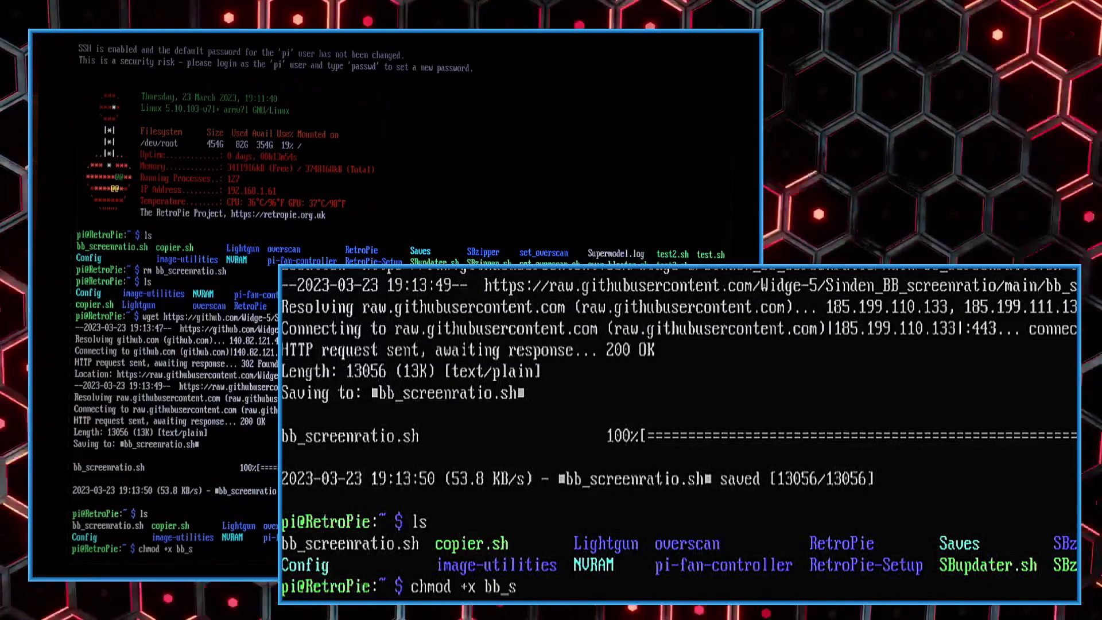
type("creenratio")
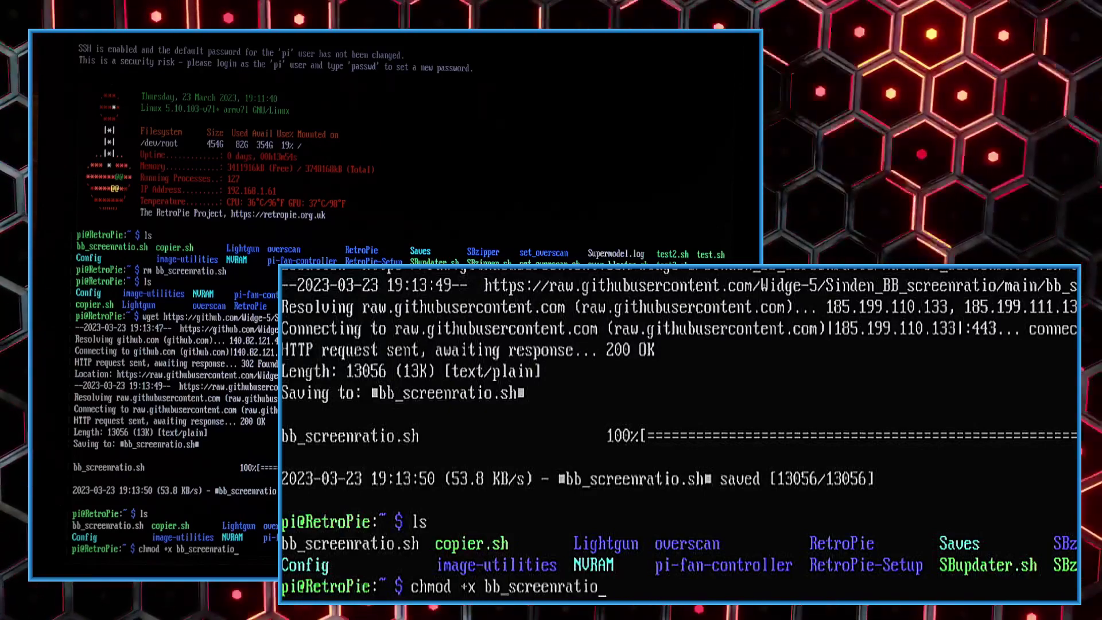
type(".sh")
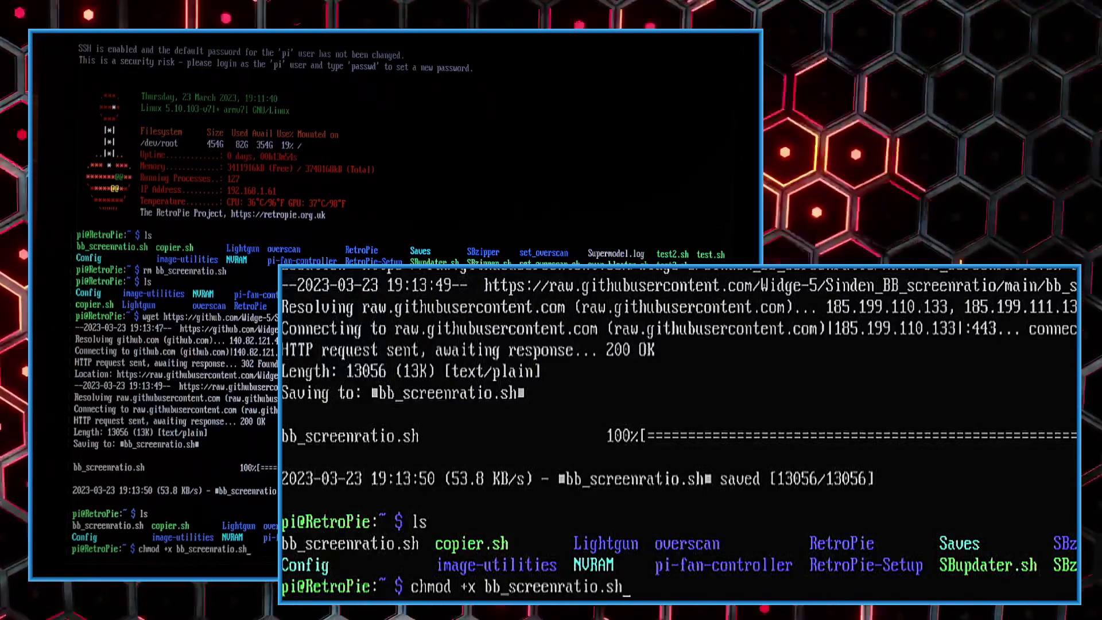
Apply chmod +x to bb_screenratio.sh and list the home folder again.
key("Return")
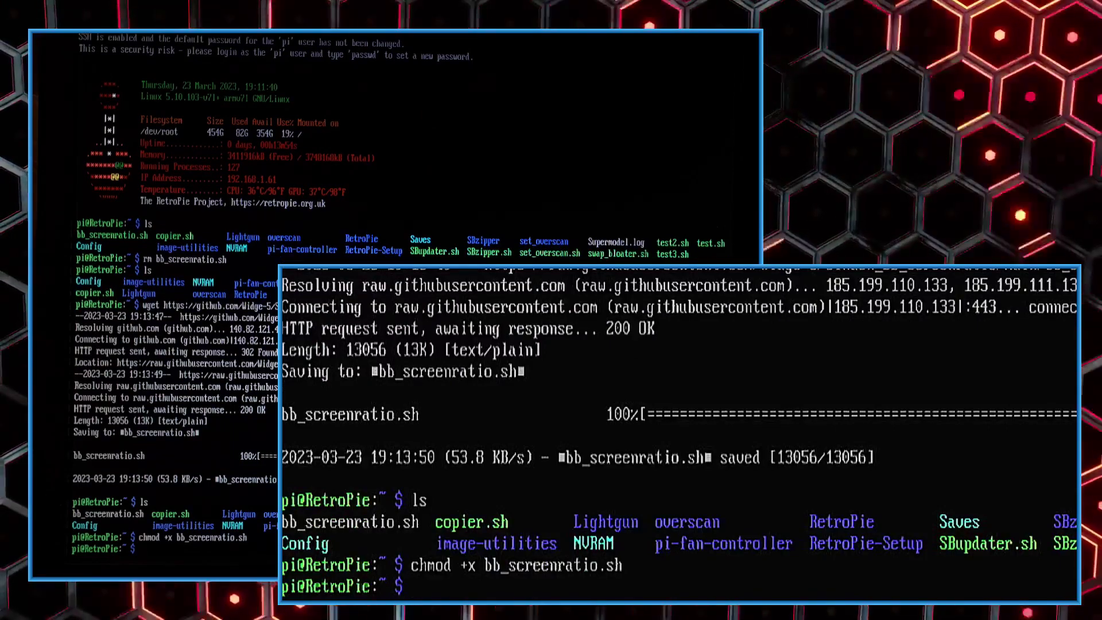
type("ls")
key("Return")
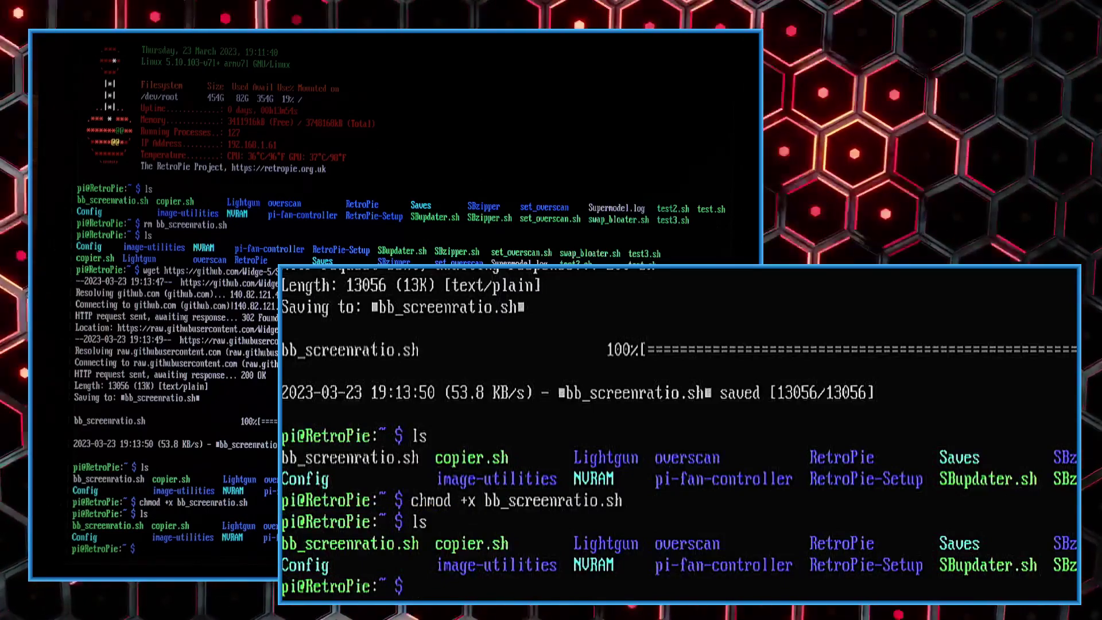
type("sudo .")
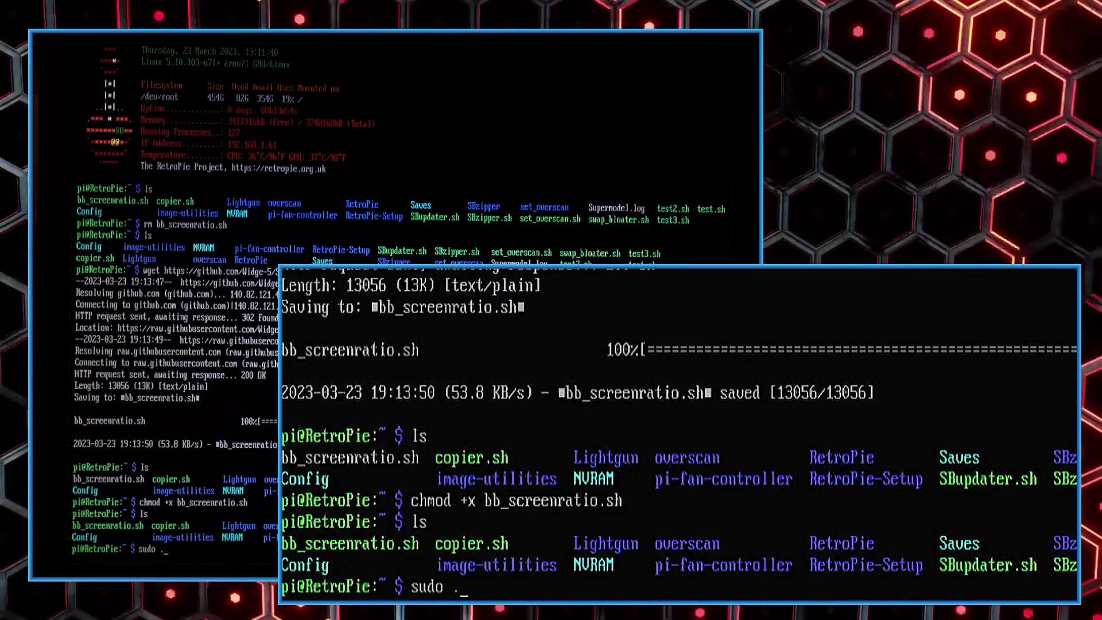
type("/bb_sc")
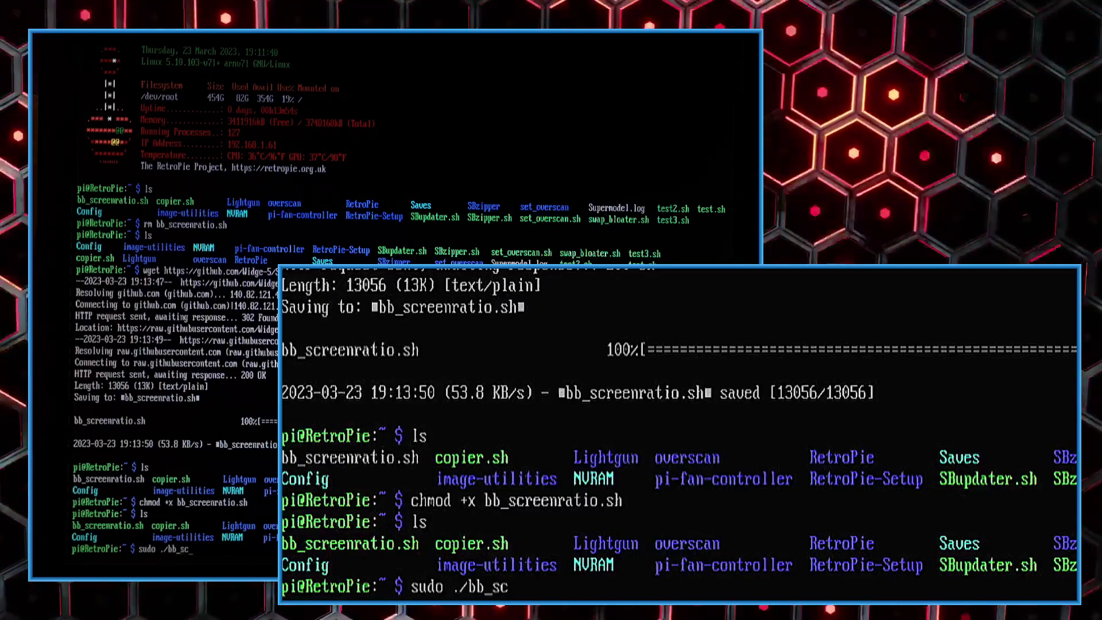
type("reenratio.s")
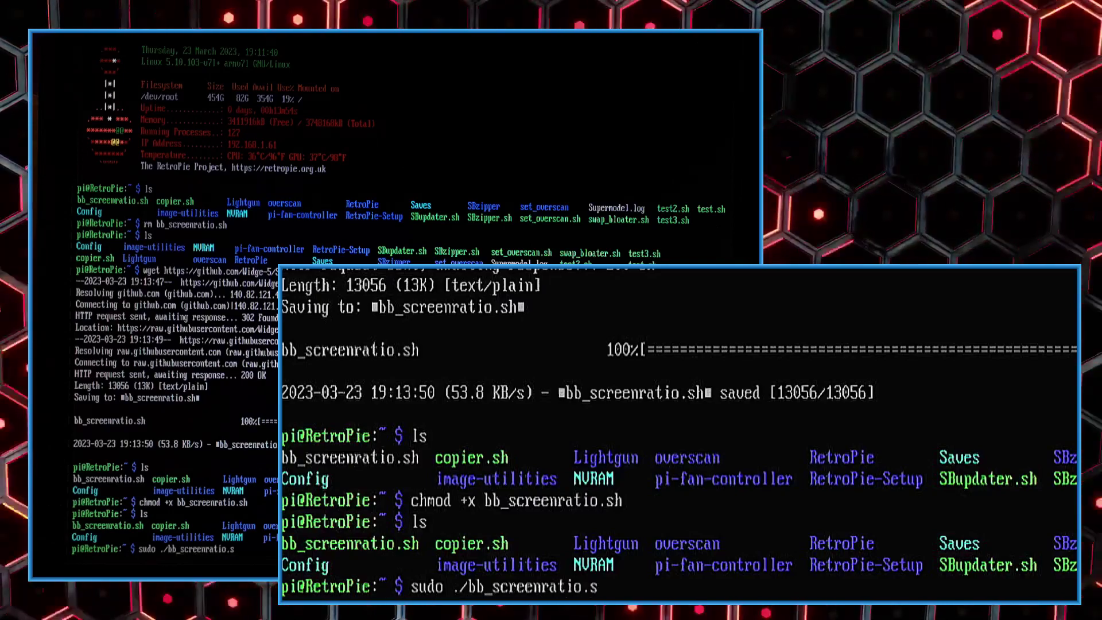
type("h")
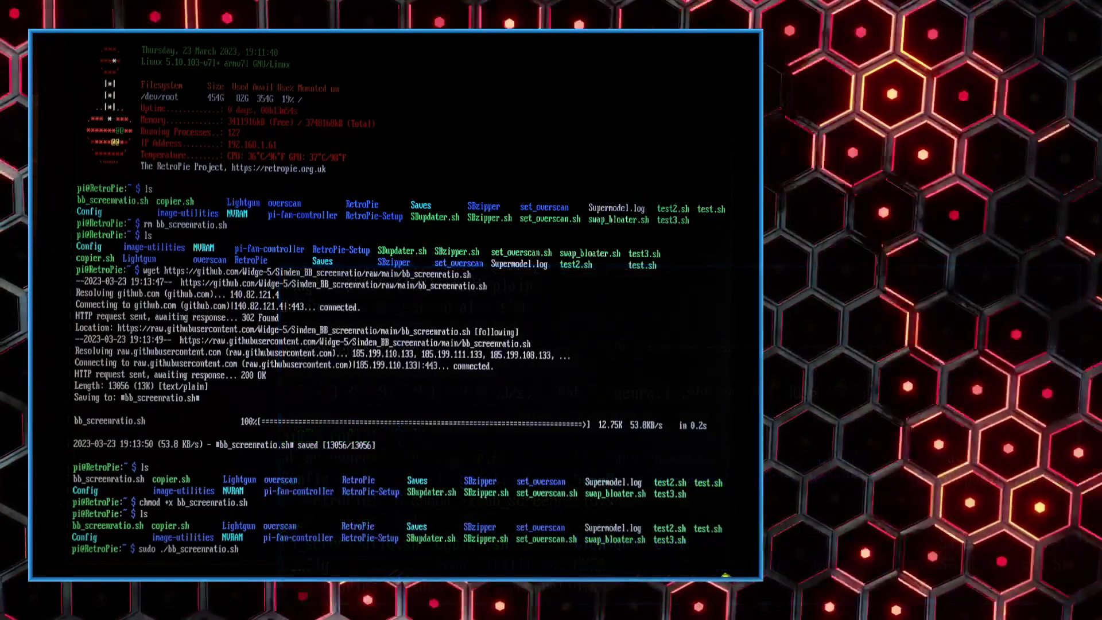
Launch bb_screenratio.sh with sudo and accept its system-changes warning with Yes.
key("Return")
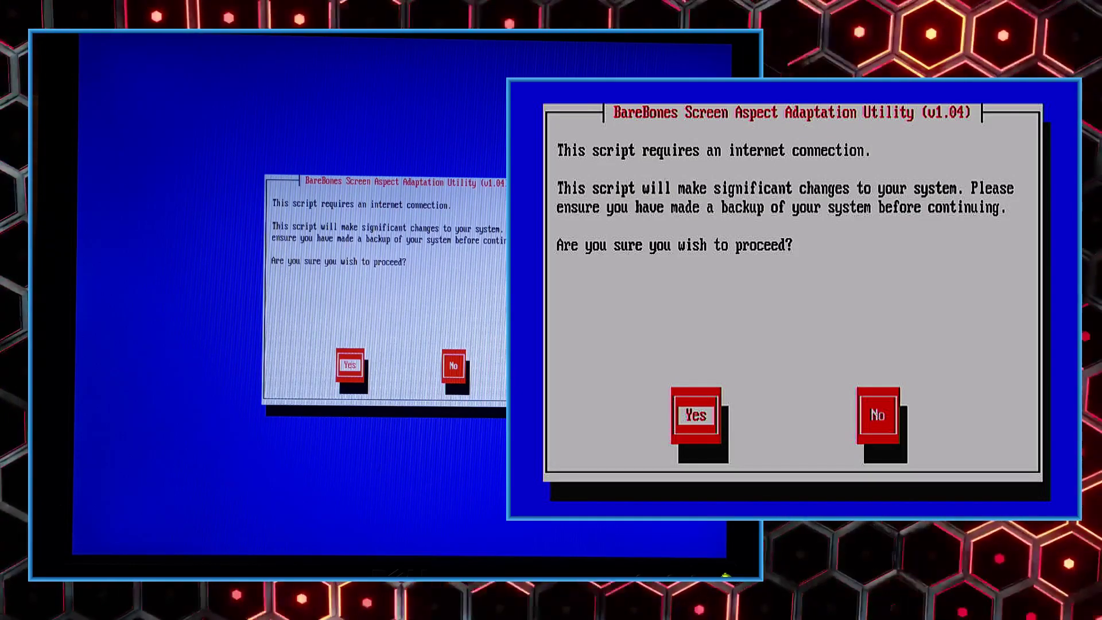
key("Tab")
key("Tab")
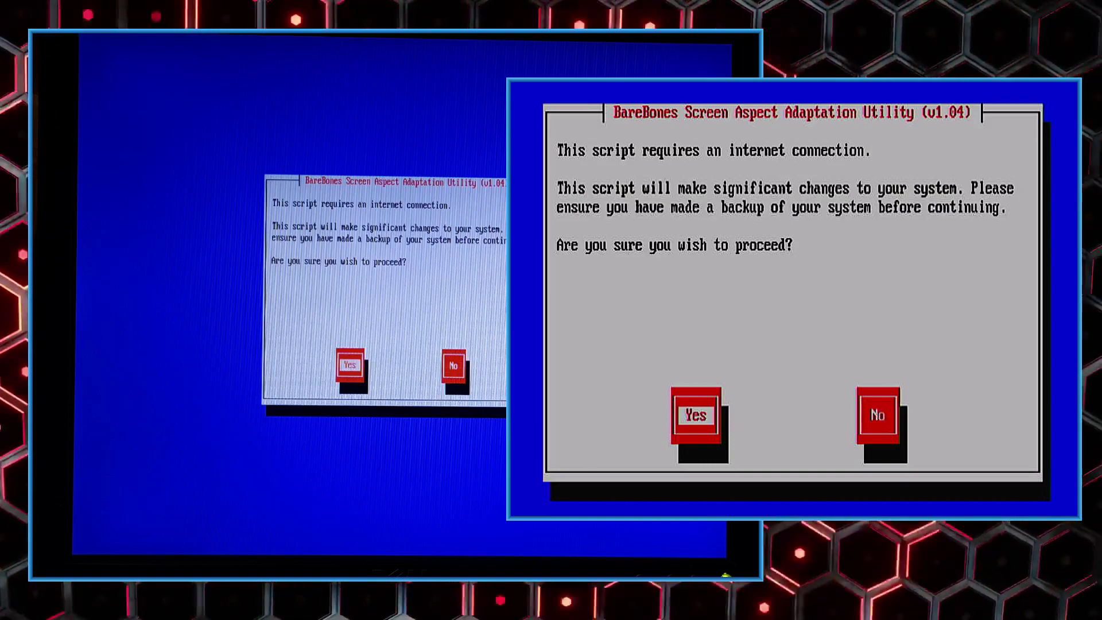
key("Return")
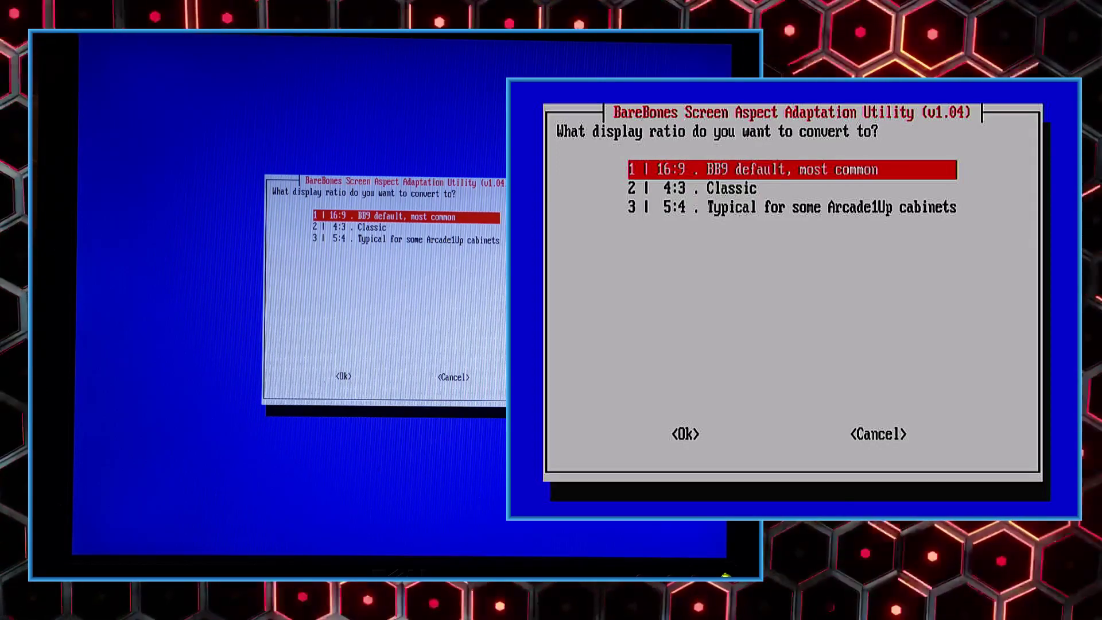
Choose option 2, 4:3 Classic, as the display ratio.
key("Down")
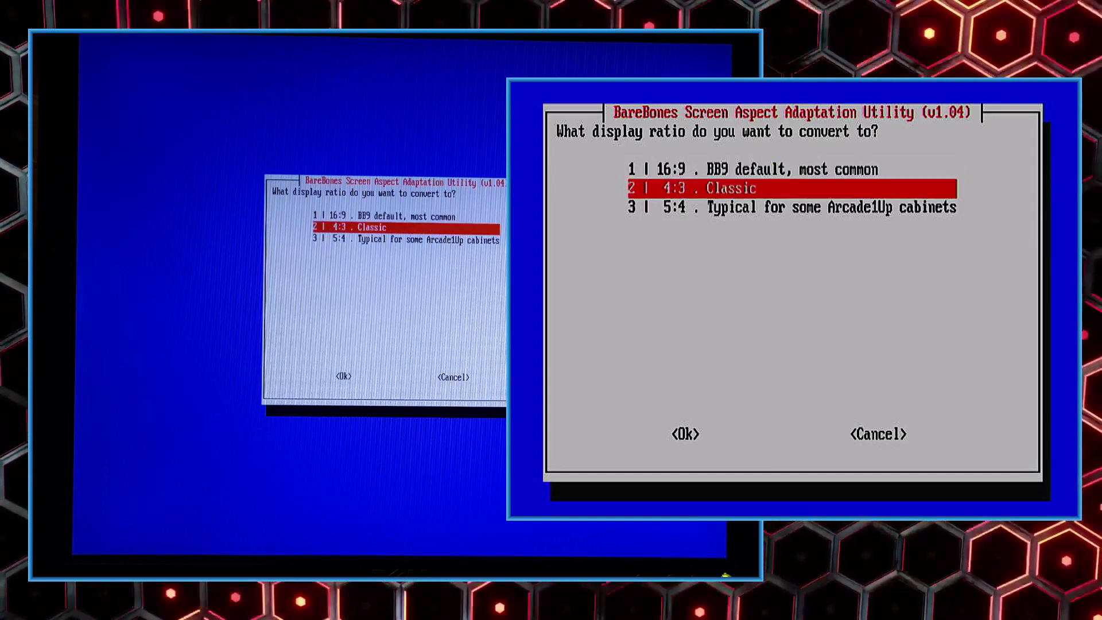
key("Return")
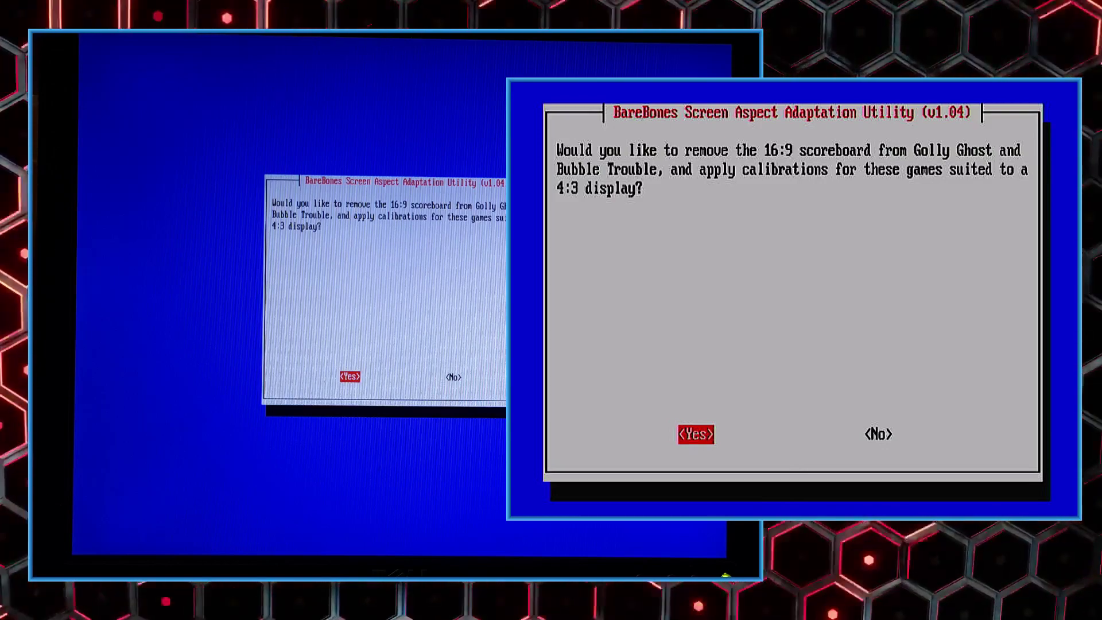
Answer Yes to removing the 16:9 scoreboard from Golly Ghost and Bubble Trouble.
key("Return")
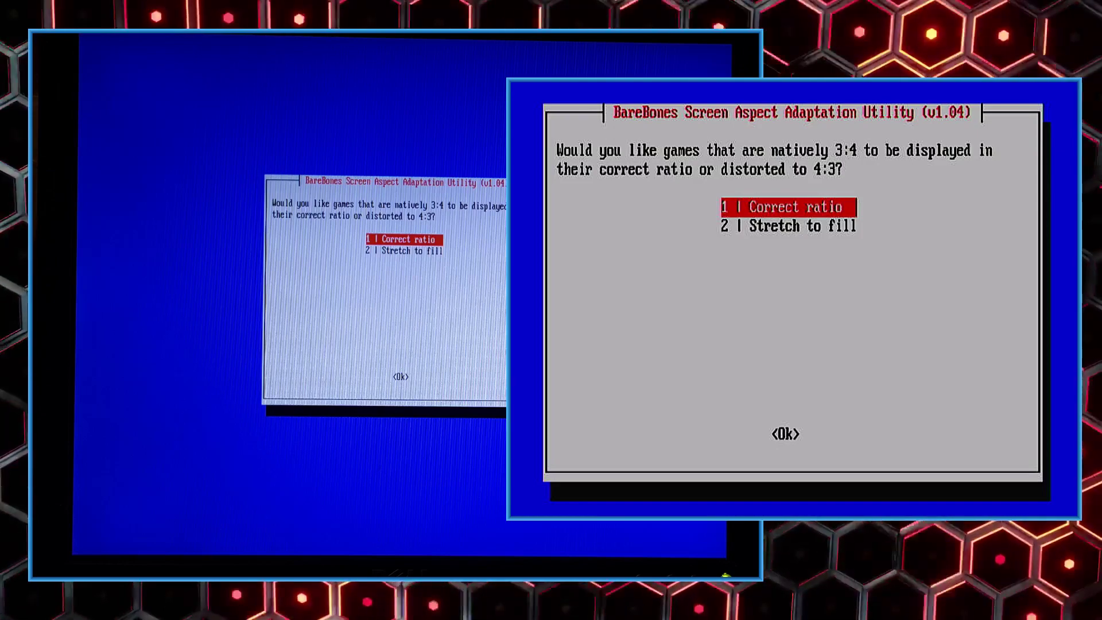
Choose 'Correct ratio' for the native 3:4 games and for Cybertank.
key("Return")
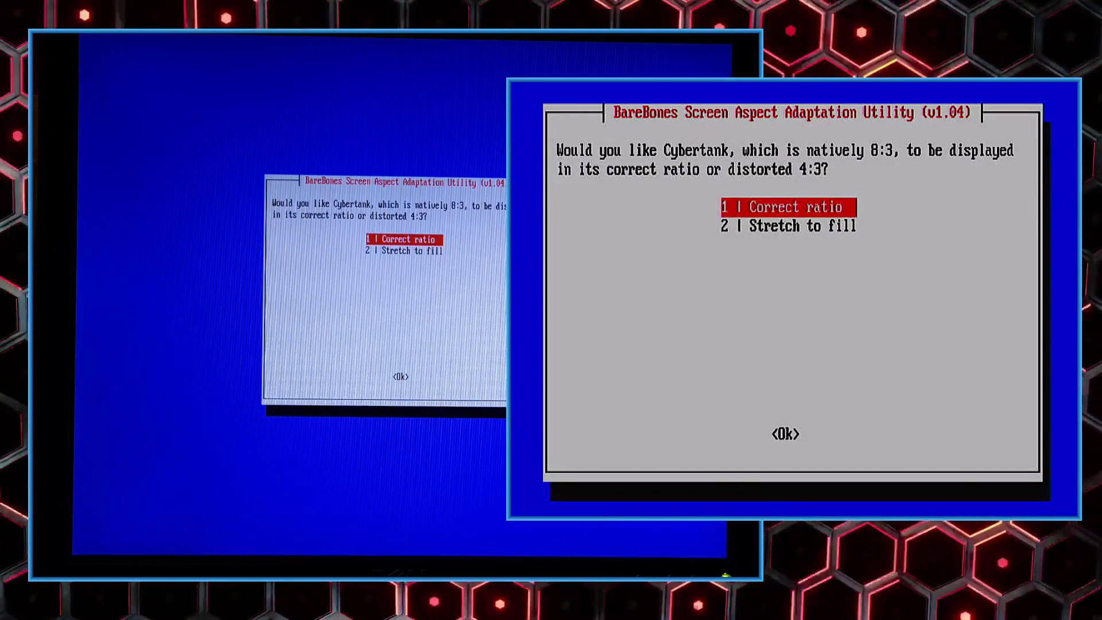
key("Return")
key("Return")
key("Return")
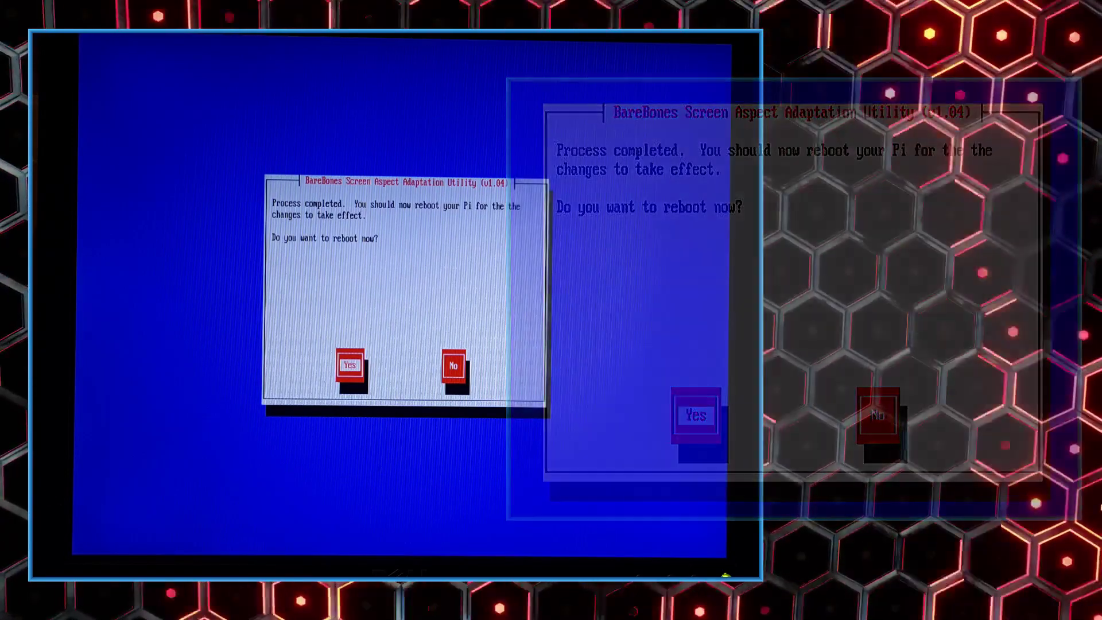
Accept the reboot prompt so the 4:3 conversion takes effect.
key("Return")
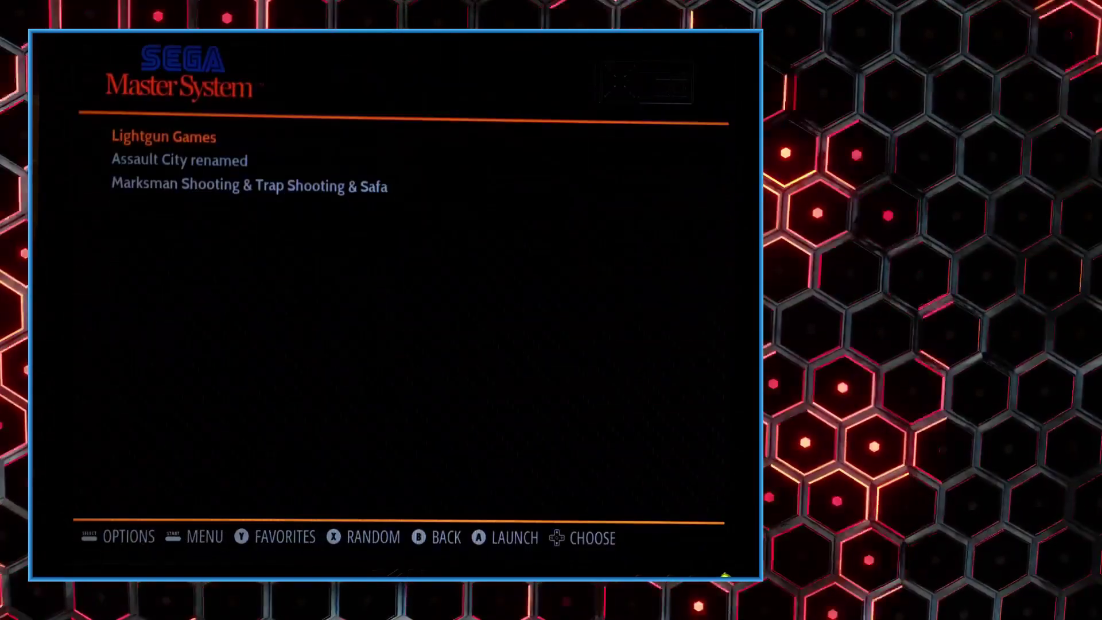
key("Return")
Open the Sega Master System game list and its Lightgun Games folder.
key("Down")
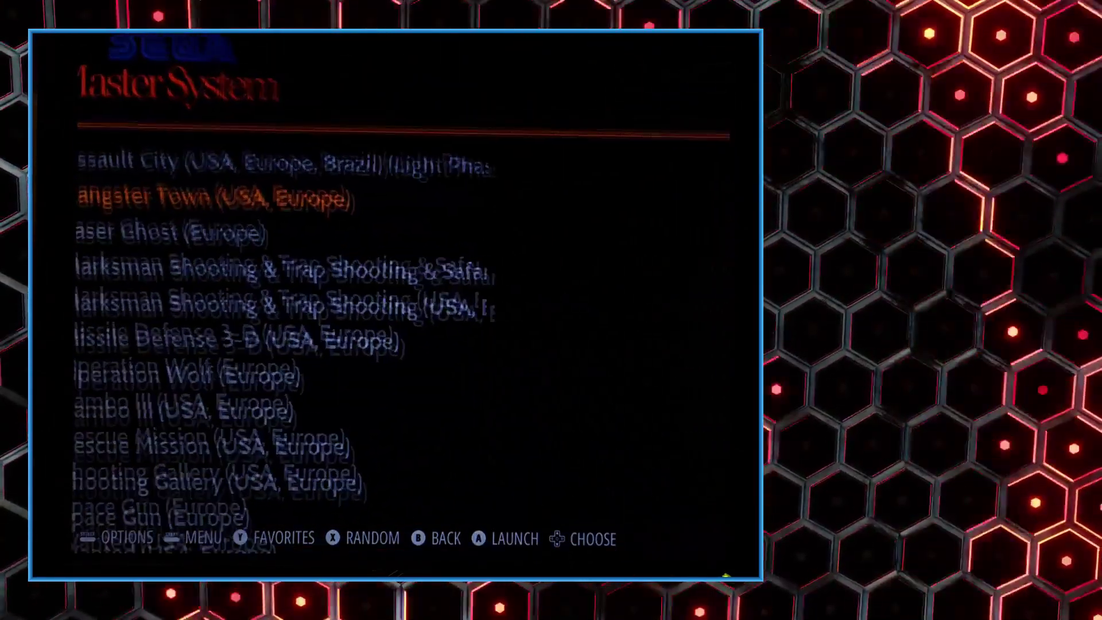